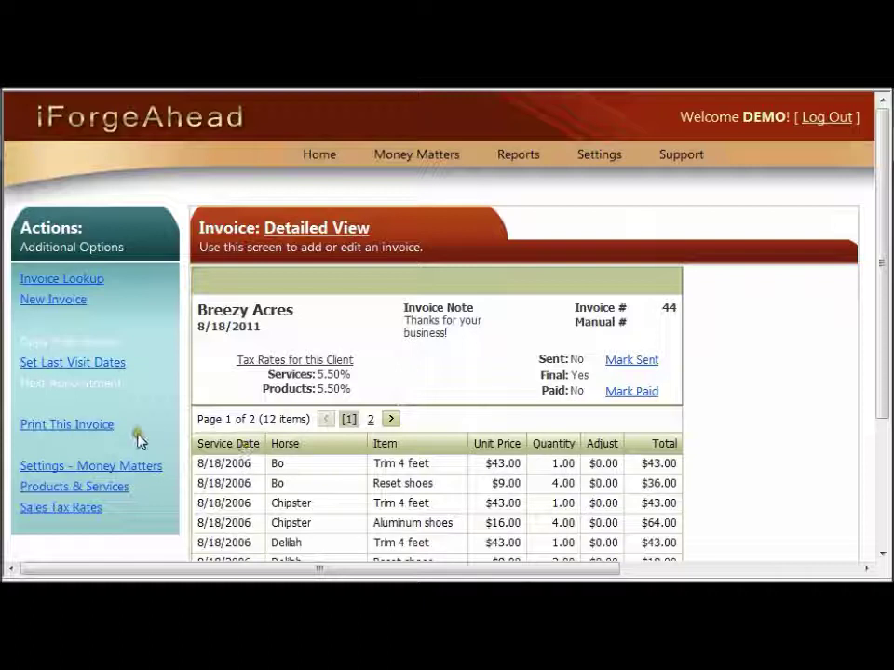
Open the printable preview of invoice 000044 and scroll through the report.
left_click(83, 433)
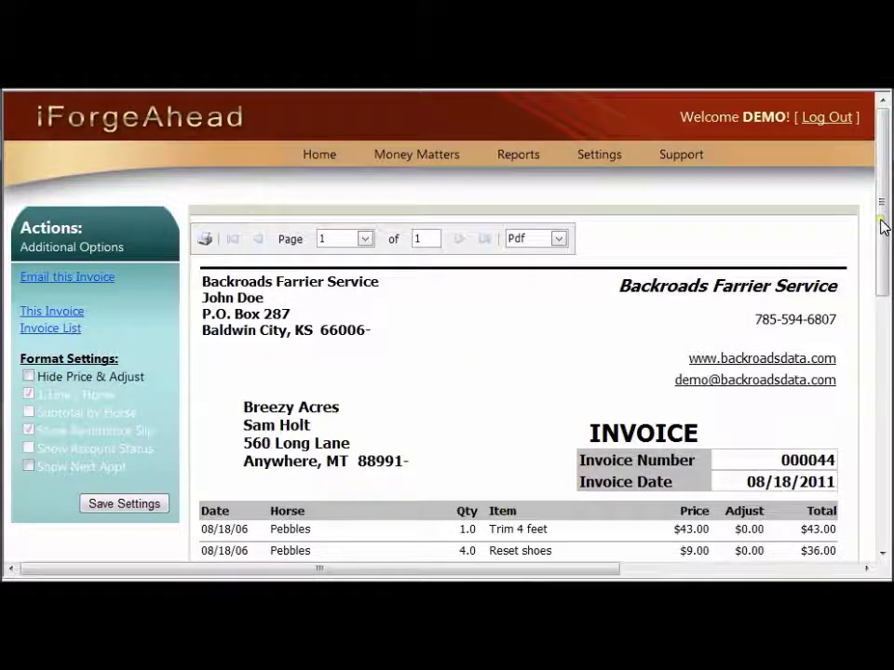
mouse_move(882, 223)
left_mouse_down()
mouse_move(884, 400)
mouse_move(882, 206)
left_mouse_up()
Enable Hide Price & Adjust in the invoice format settings and save them.
left_click(28, 377)
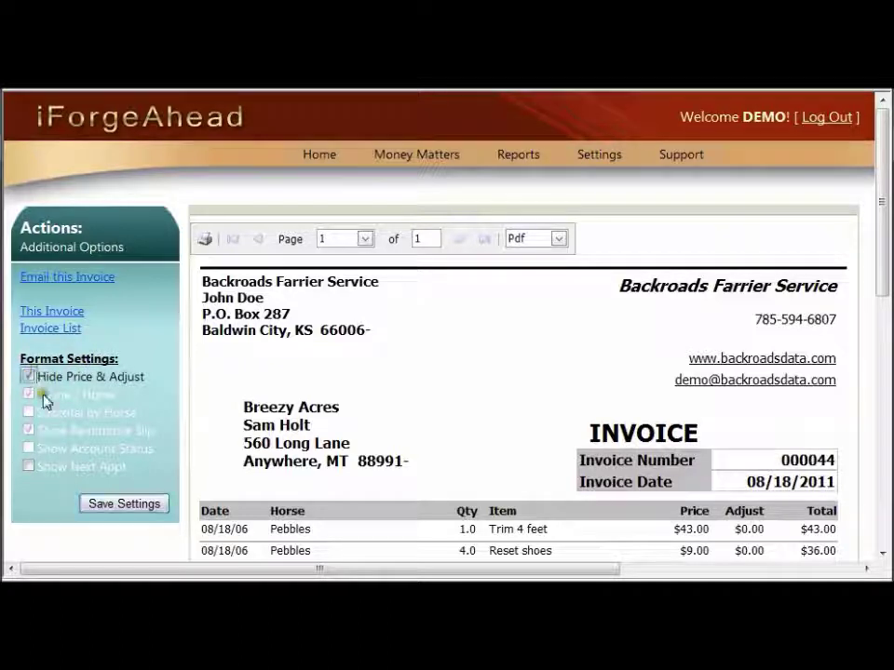
left_click(127, 507)
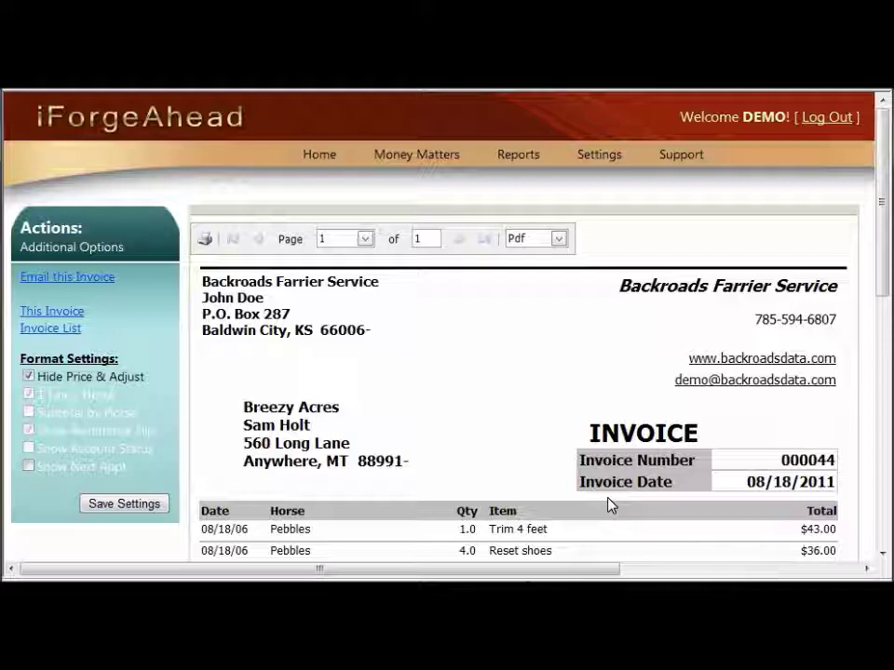
left_click(416, 320)
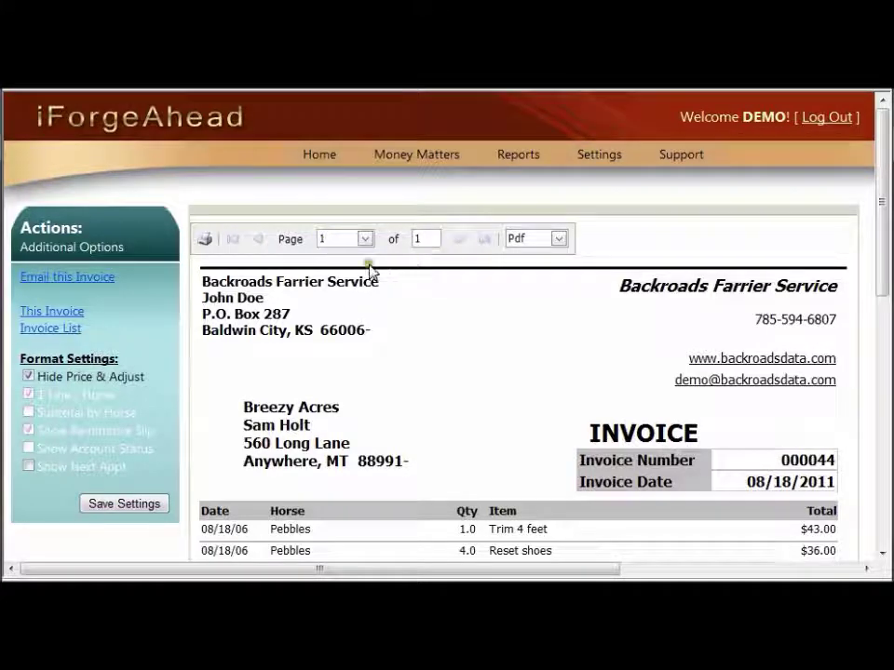
left_click(426, 244)
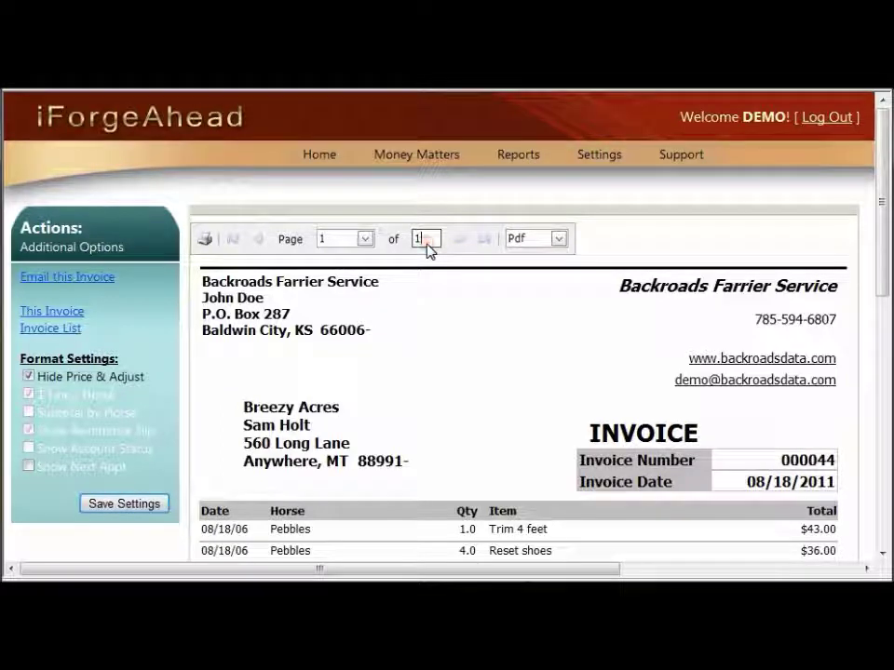
left_click(335, 244)
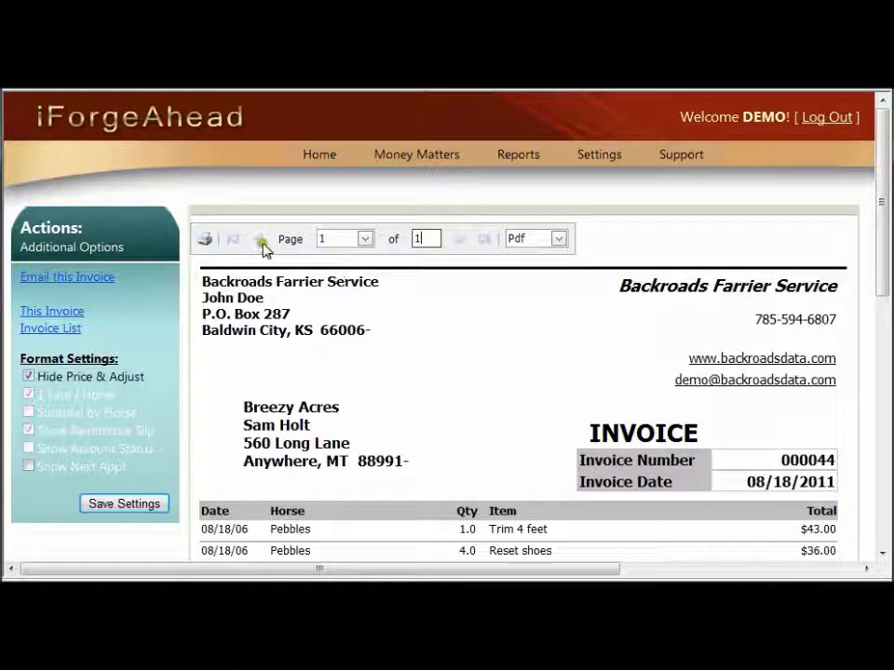
Print invoice 000044 to the Canon MX340 printer.
left_click(205, 240)
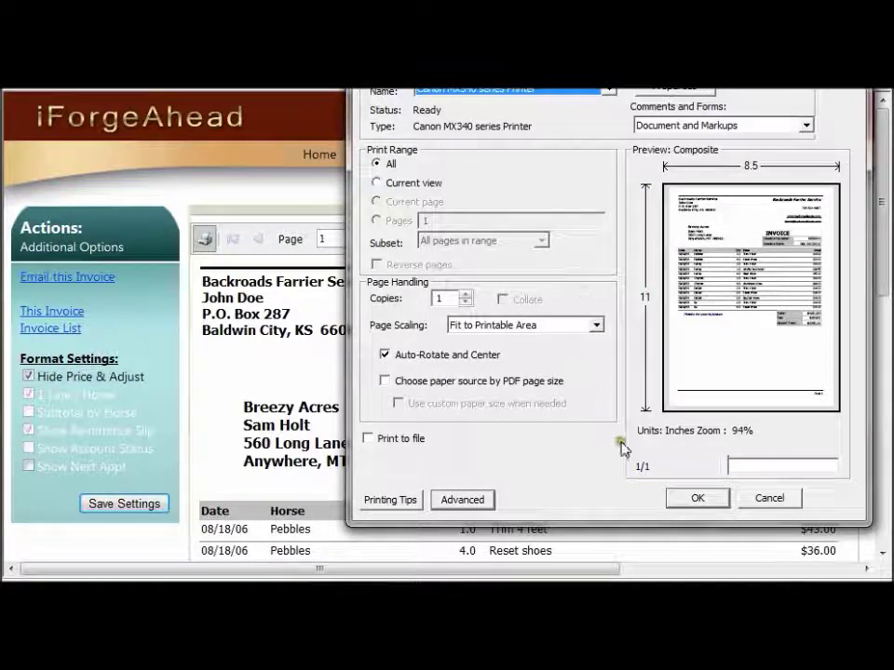
left_click(703, 507)
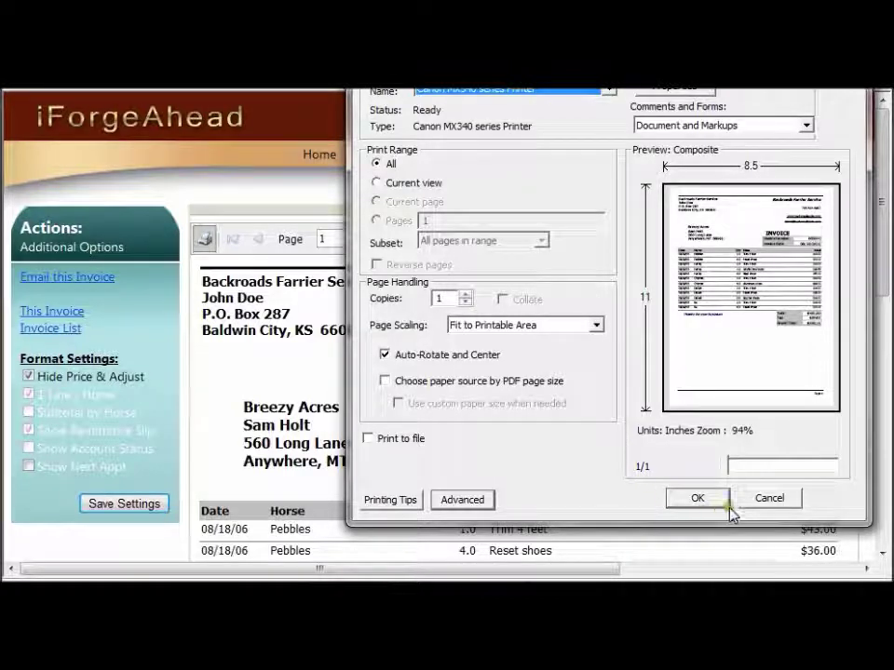
left_click(769, 499)
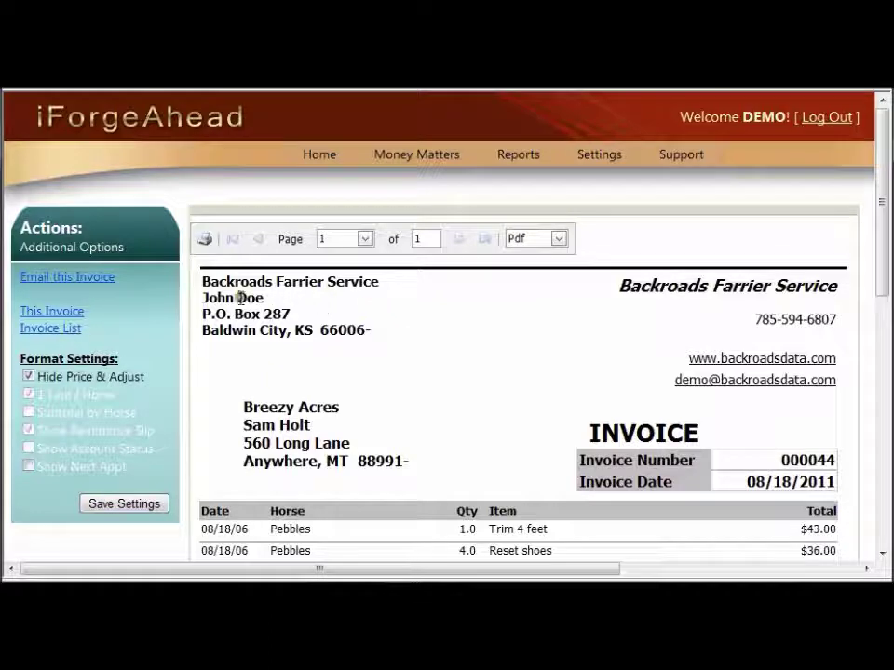
Open the email form for invoice 44 and tick Copy this email to me.
left_click(89, 287)
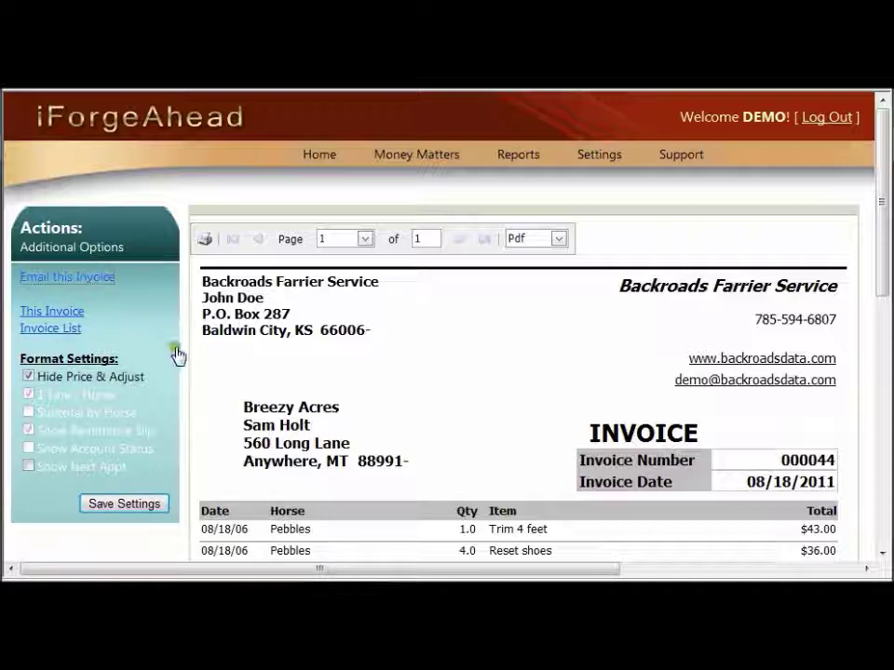
left_click(323, 398)
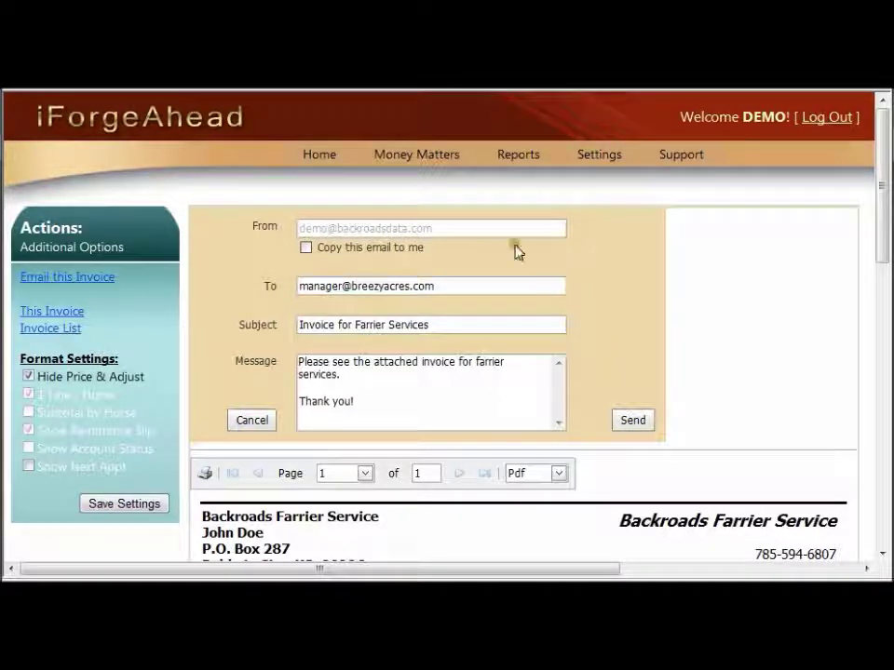
left_click(307, 249)
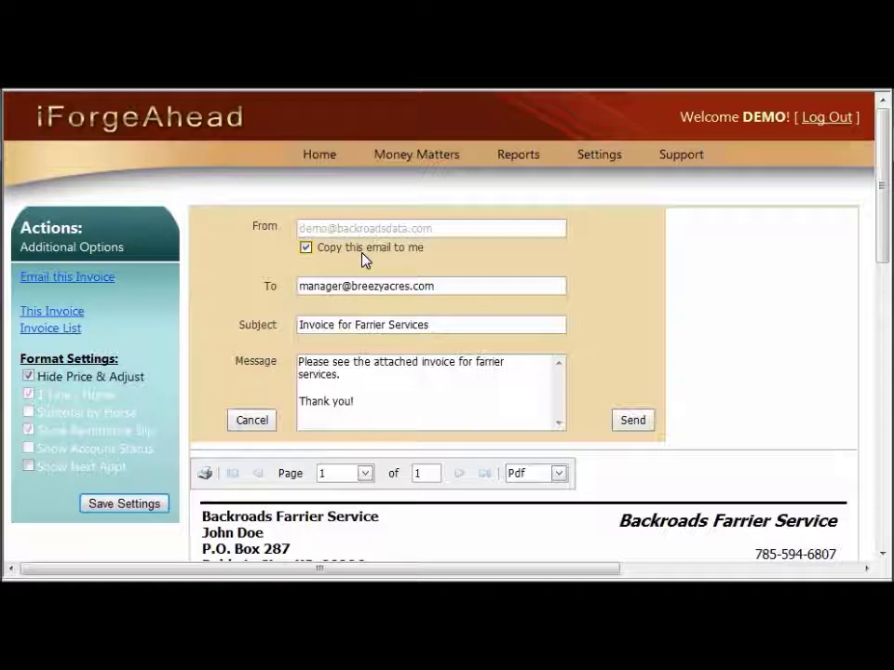
left_click(262, 306)
Keep the subject 'Invoice for Farrier Services' and the default message, then send the email.
left_click(349, 378)
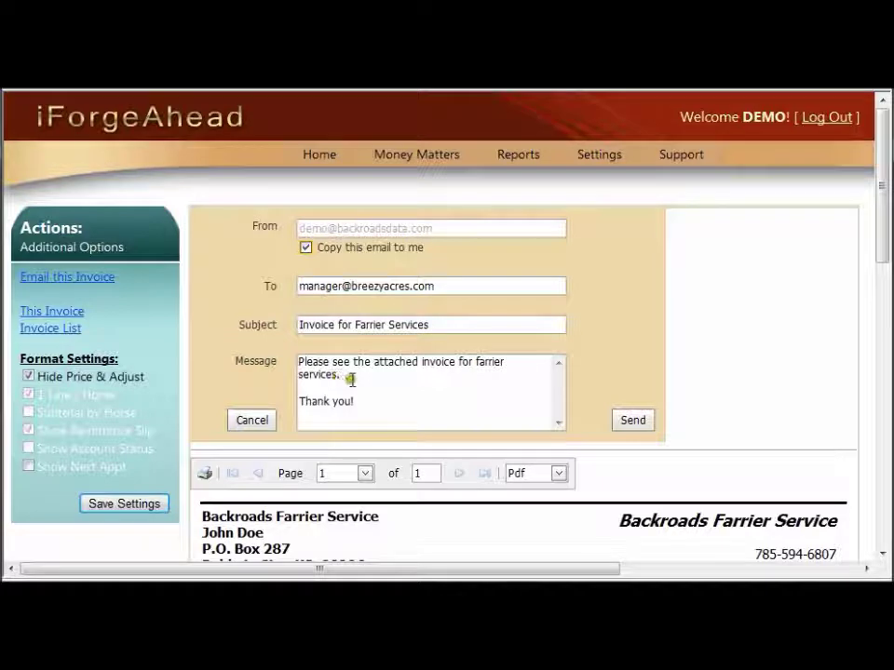
left_click(438, 326)
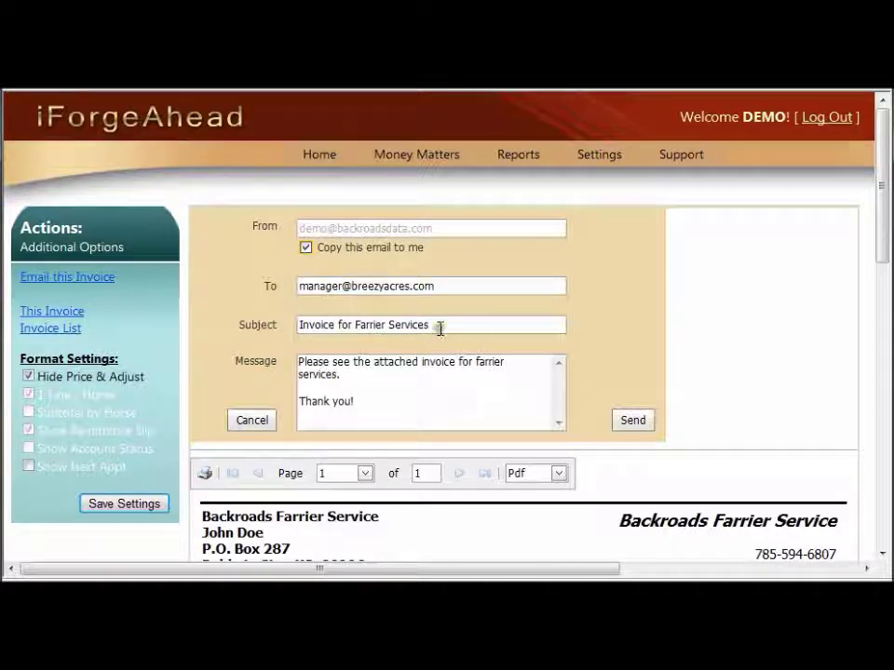
left_click(354, 364)
left_click(415, 352)
left_click(449, 328)
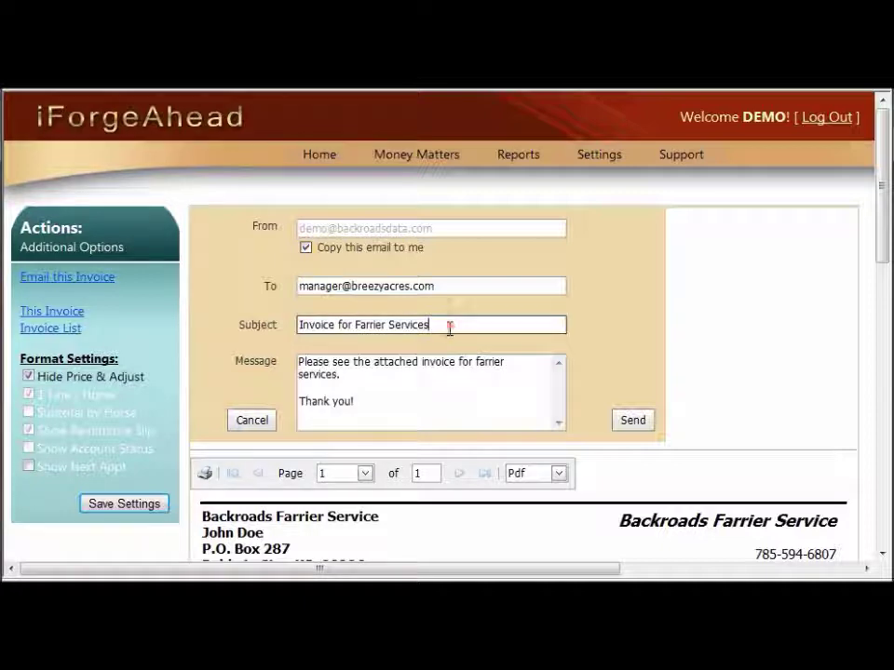
left_click(391, 387)
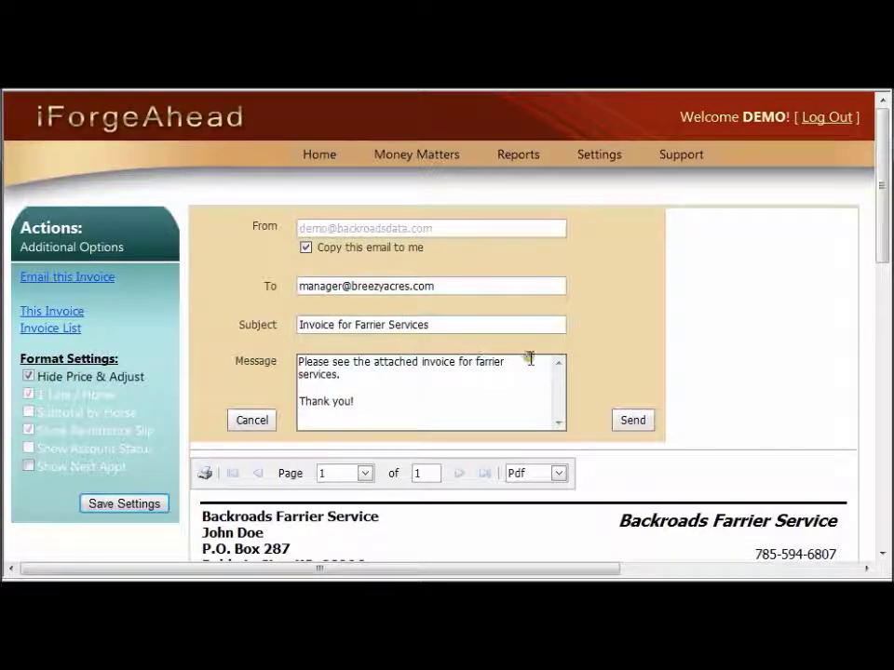
left_click(632, 422)
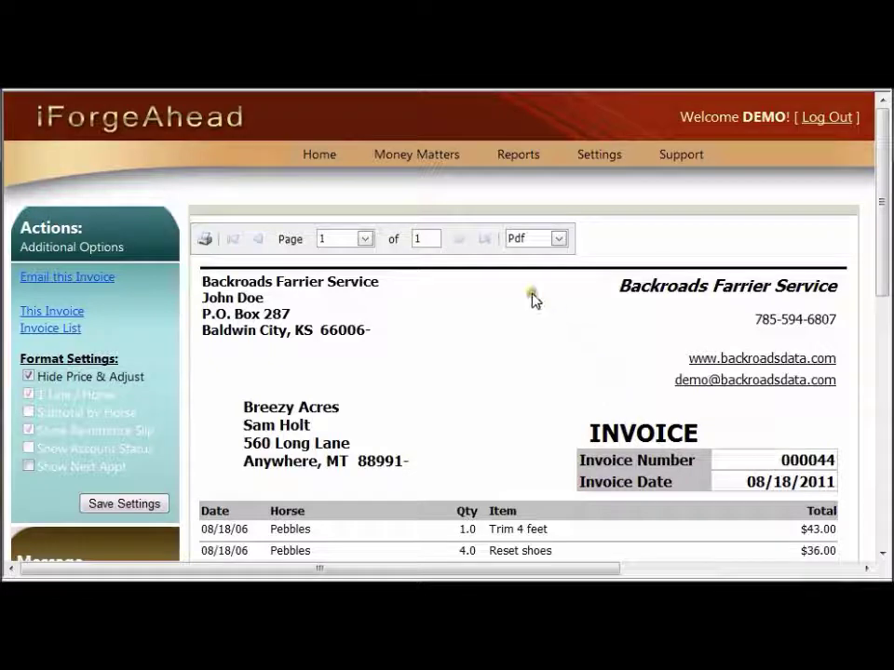
scroll(533, 297, "down", 5)
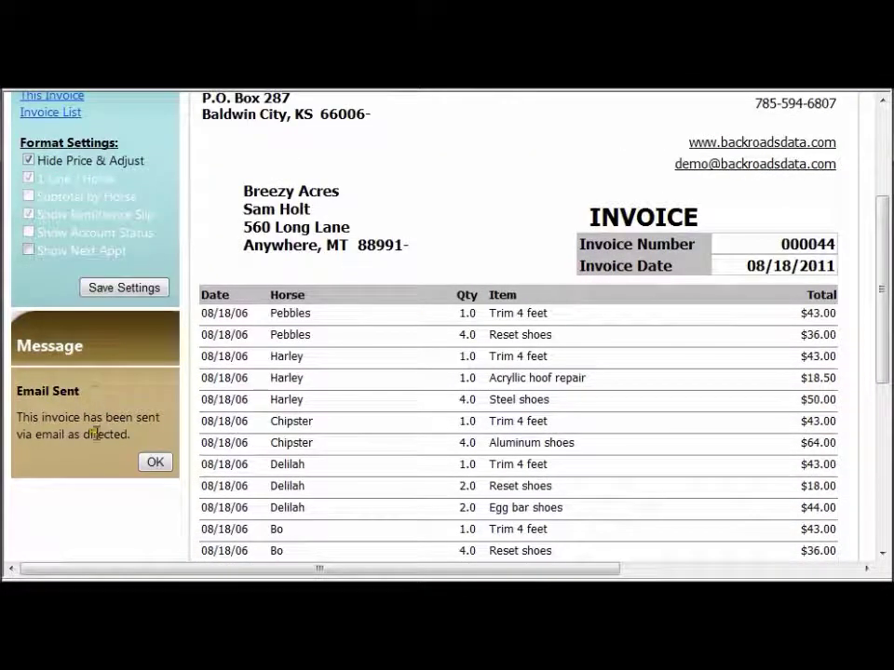
Close the Email Sent confirmation and return to the top of the invoice preview.
left_click(155, 464)
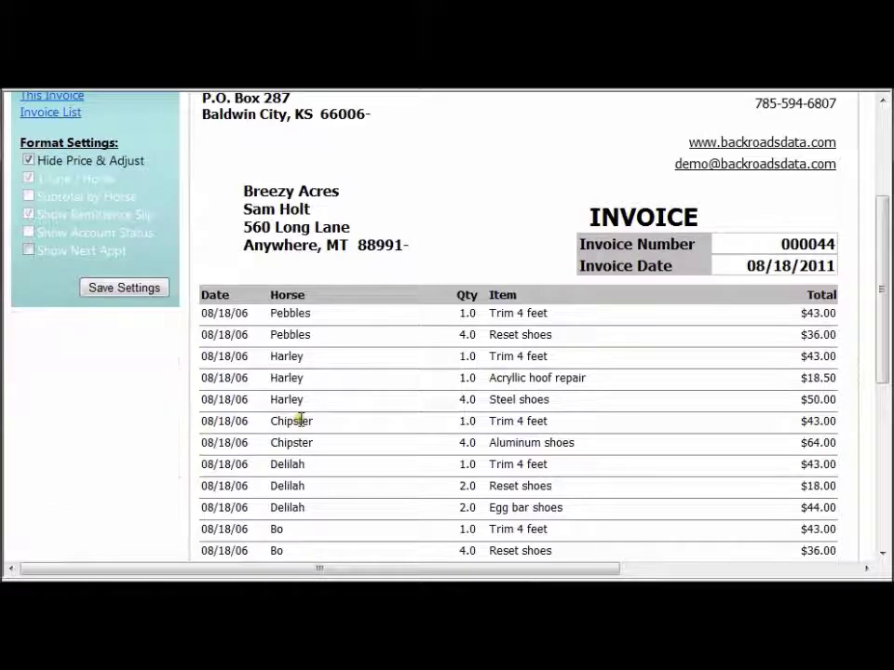
scroll(358, 407, "up", 3)
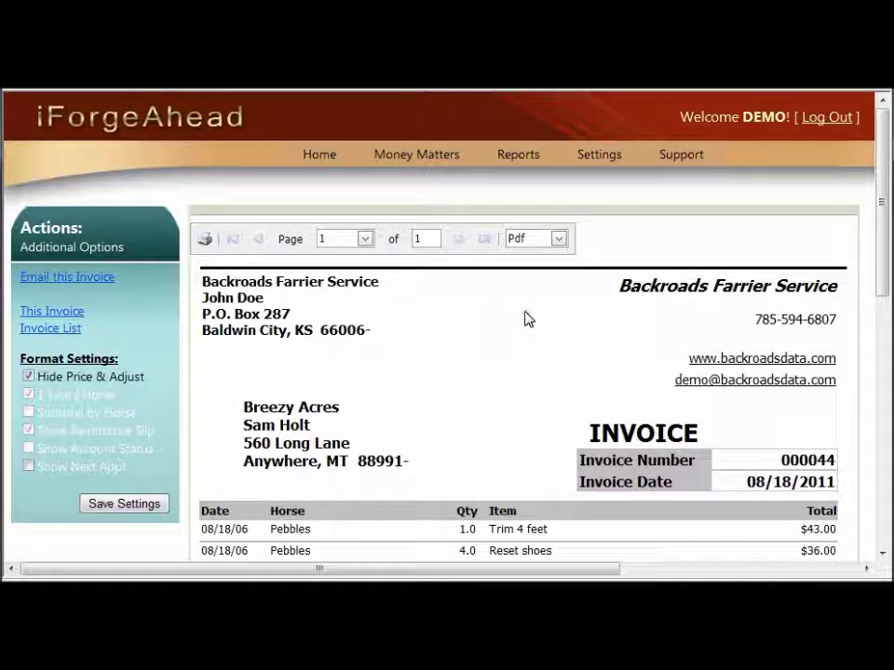
mouse_move(606, 161)
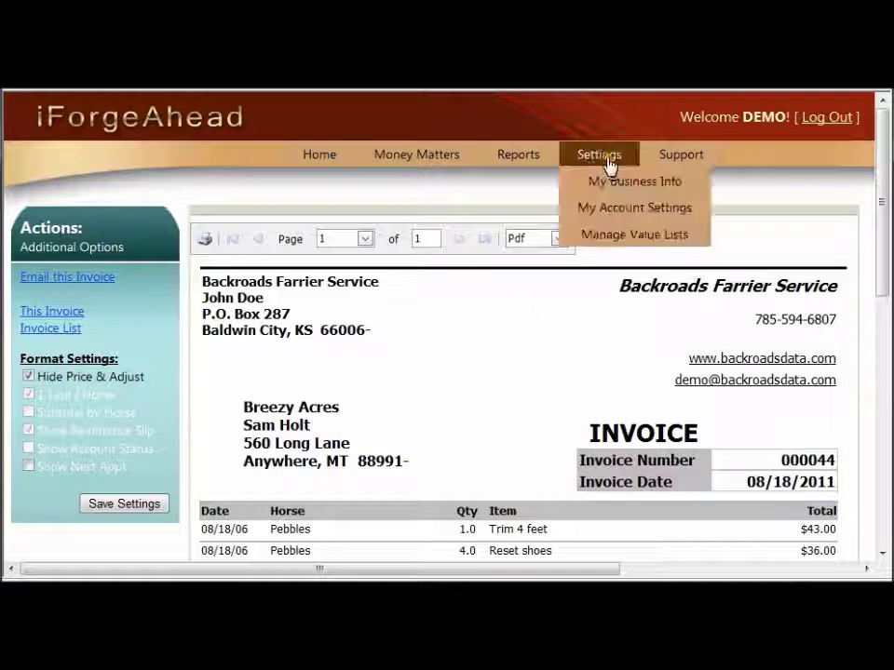
Go to Settings, then Settings for Invoices.
left_click(603, 159)
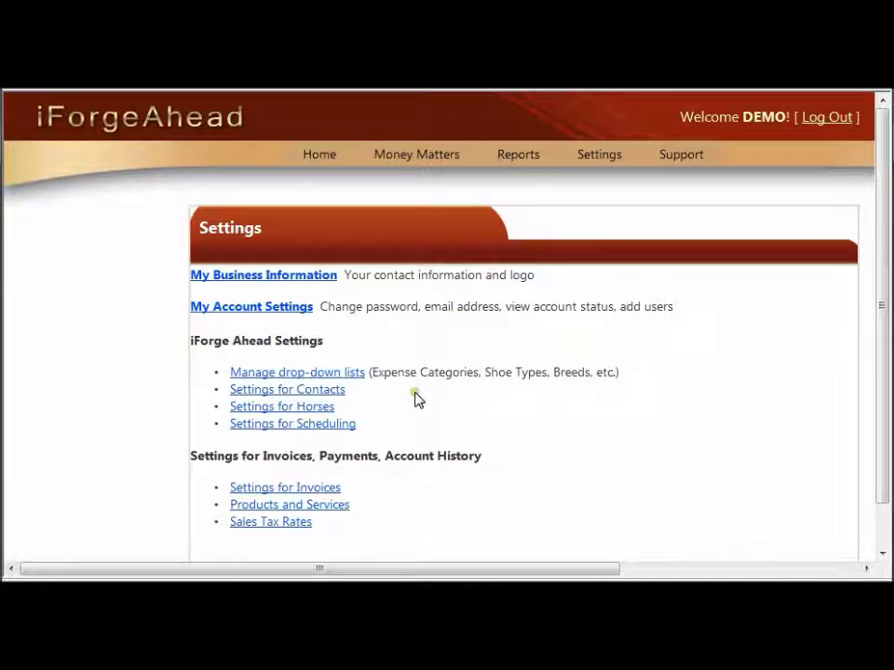
left_click(307, 491)
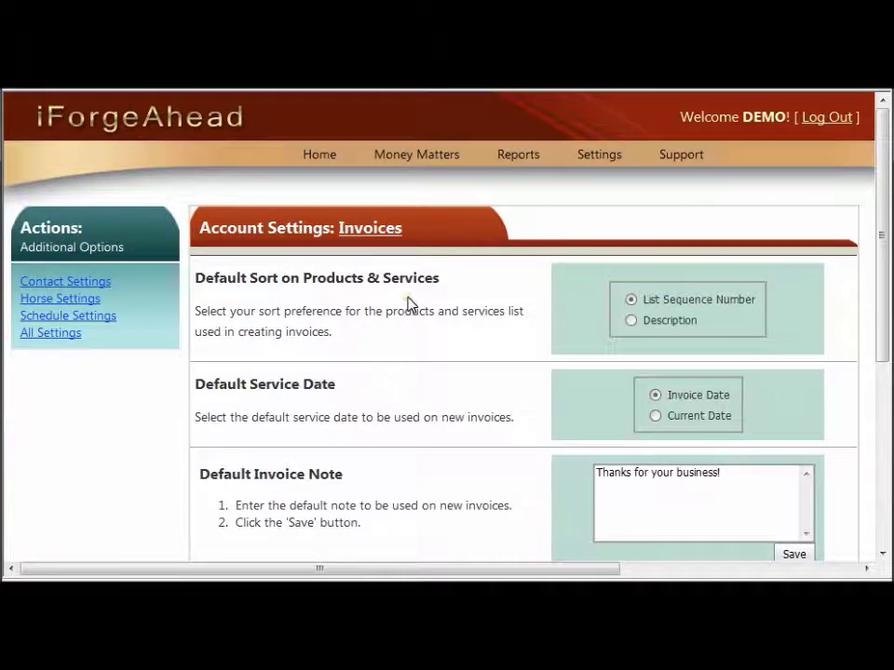
Under Emailing Invoices, keep subject 'Invoice for Farrier Services' and the thank-you message, and save.
scroll(407, 304, "down", 5)
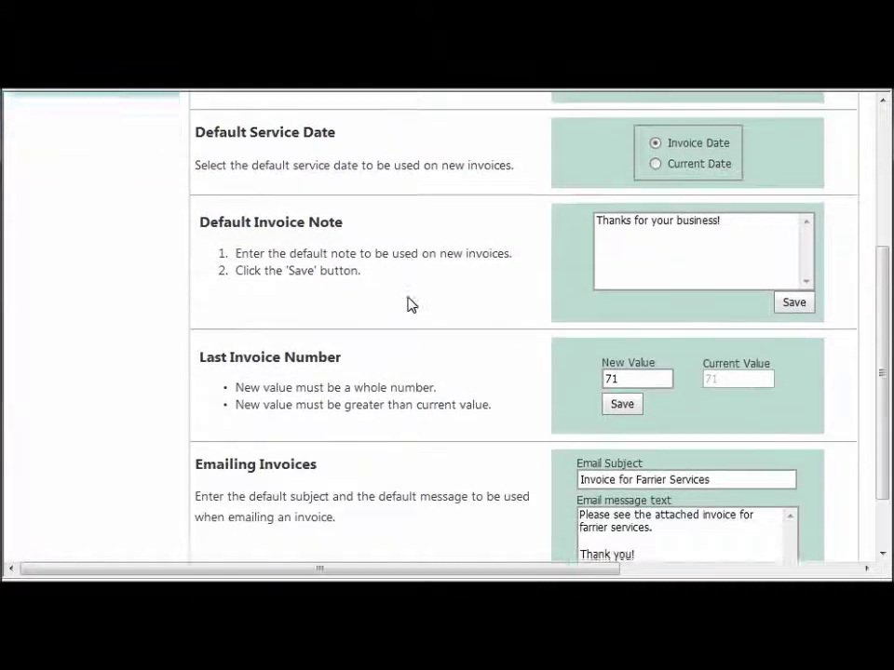
scroll(407, 304, "down", 2)
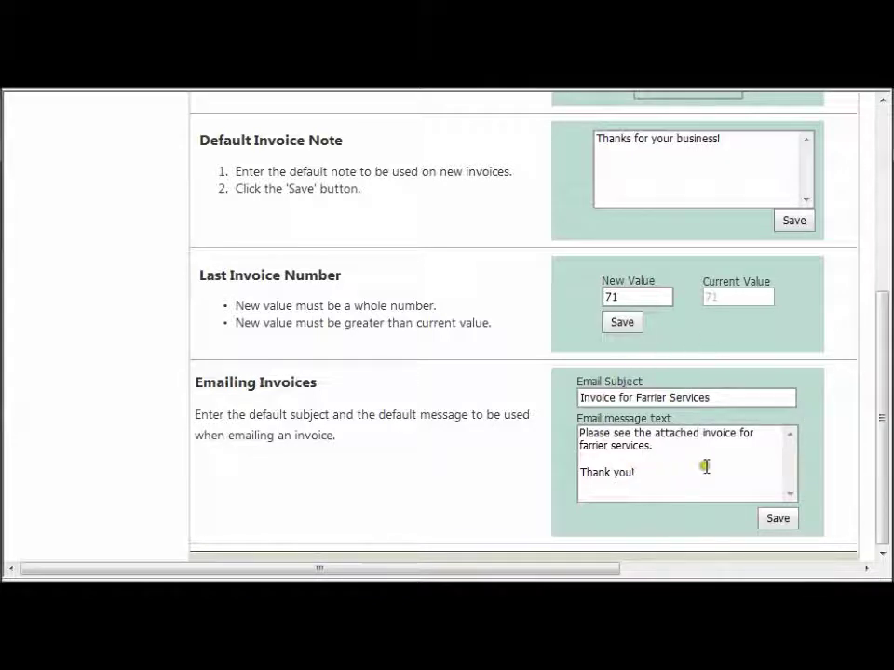
left_click(724, 397)
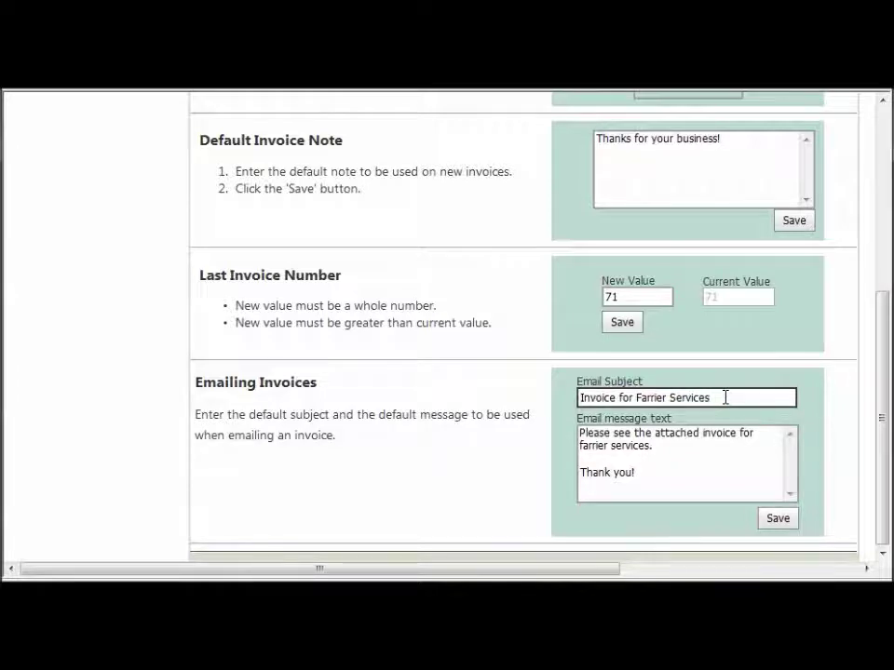
left_click(660, 453)
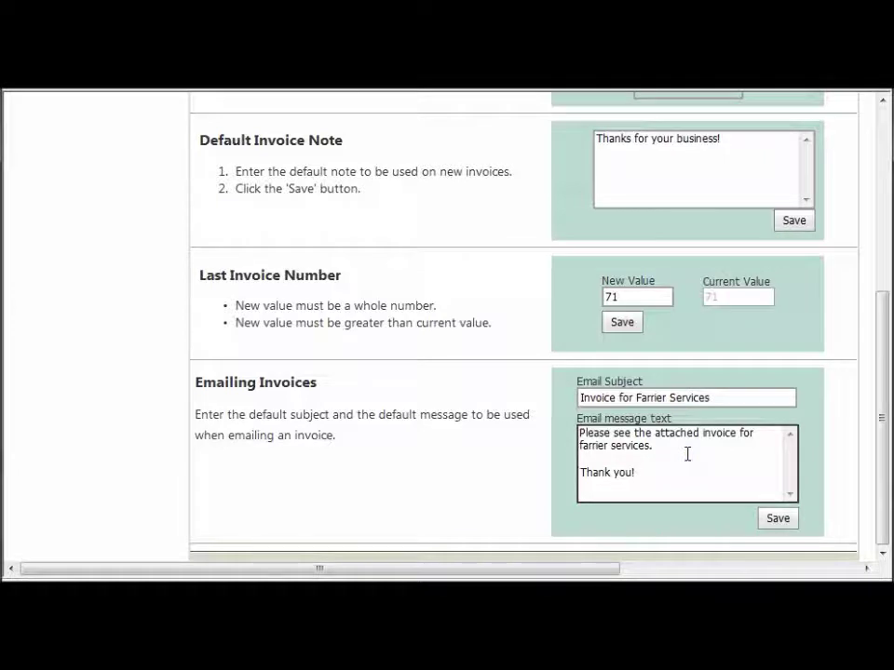
left_click(777, 520)
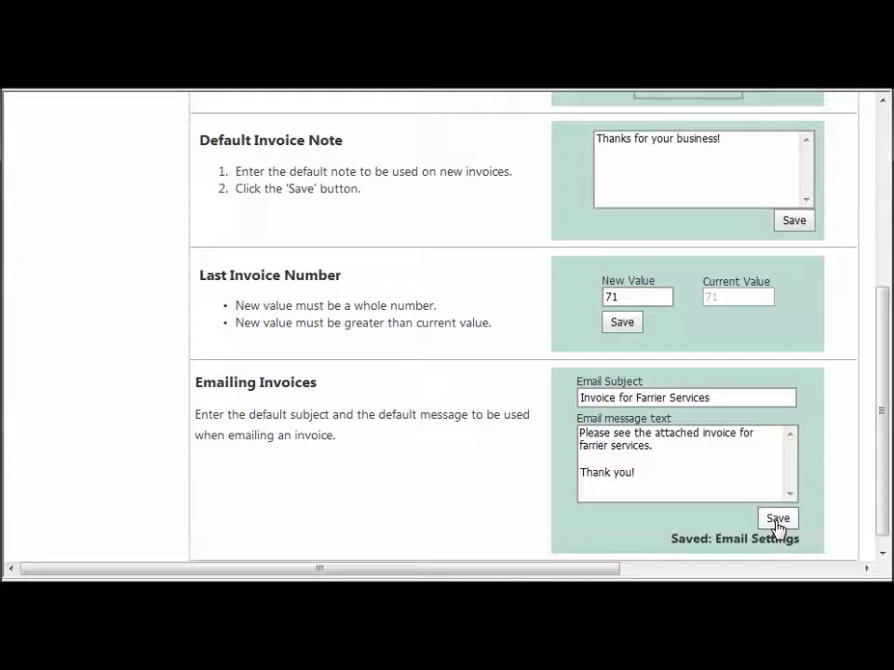